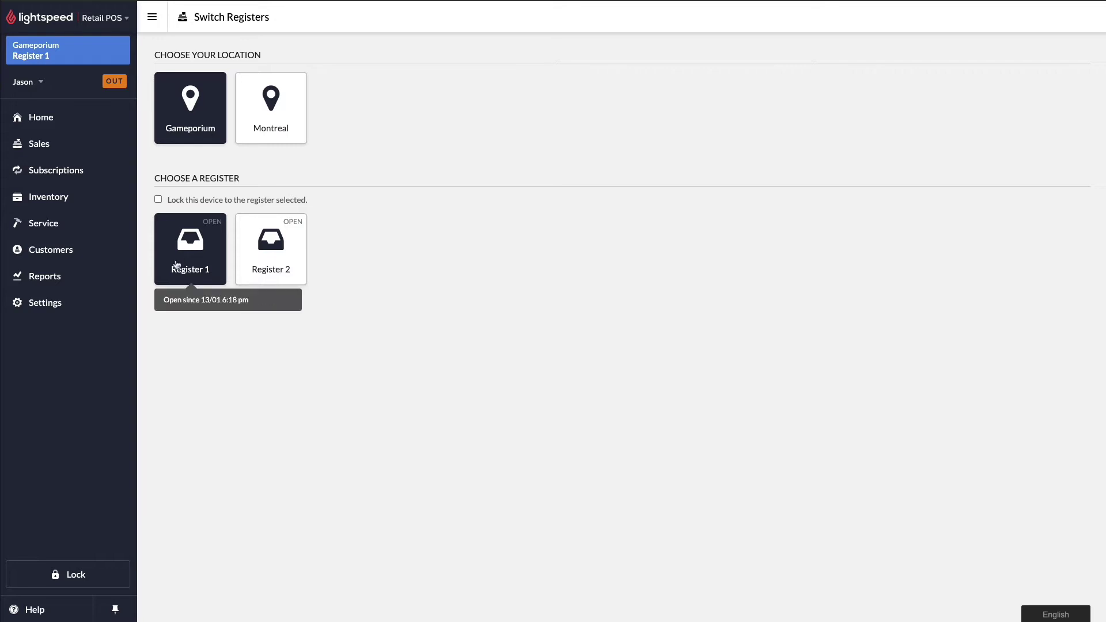
Leave the register selection screen for the Inventory section.
{"action": "left_click", "coordinate": [47, 199]}
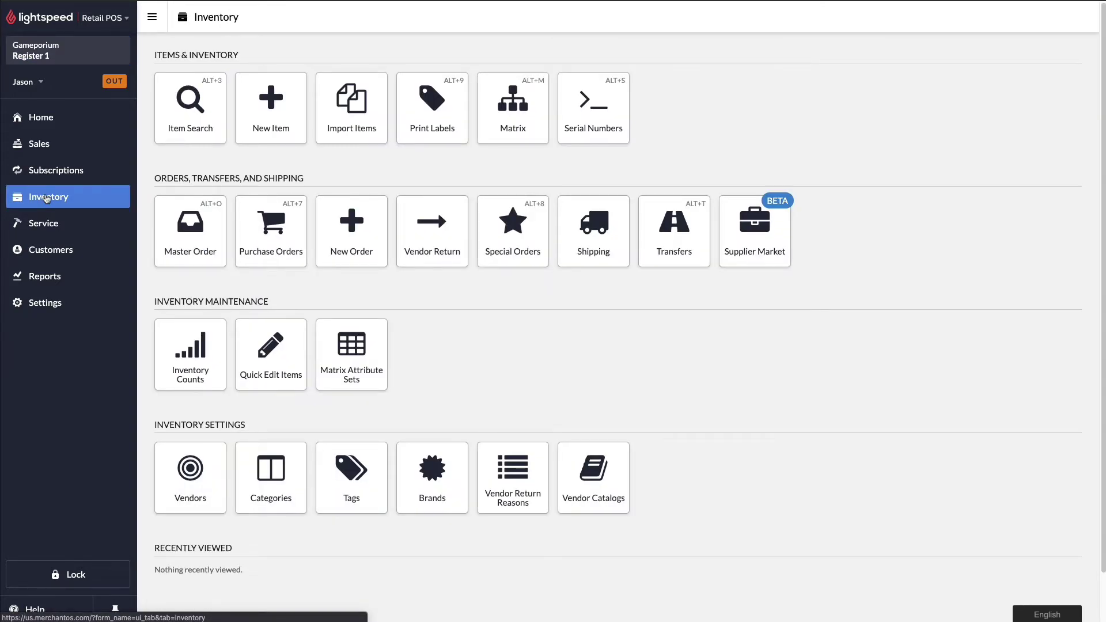
Search the Supplier Market for 'acme bicycle co.' and open the ACME Bicycle Co. vendor catalogue.
{"action": "left_click", "coordinate": [778, 251]}
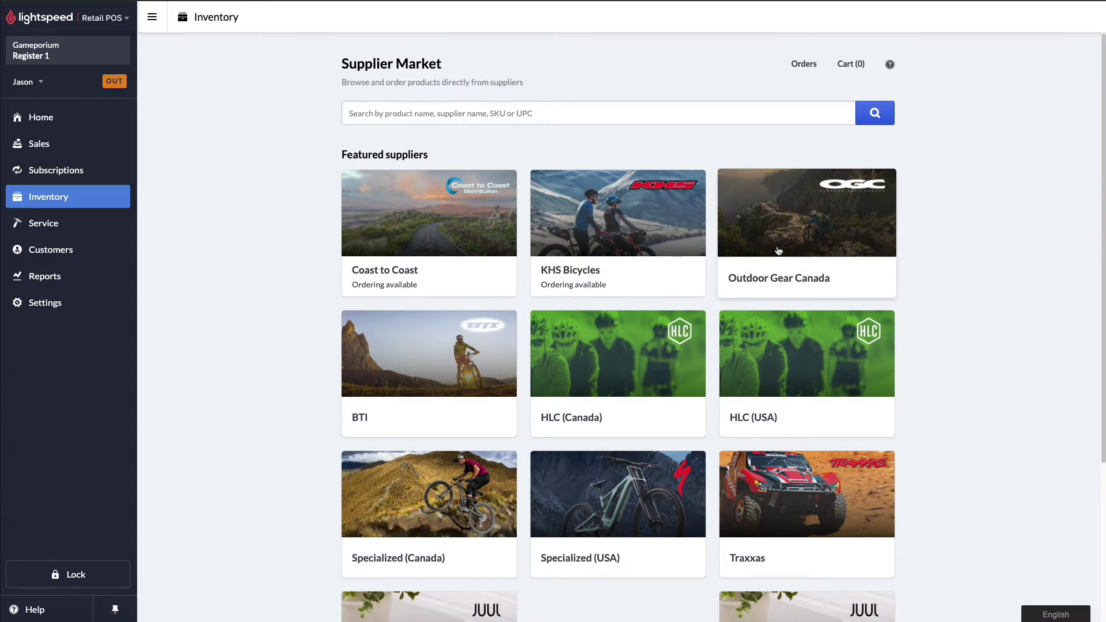
{"action": "left_click", "coordinate": [695, 114]}
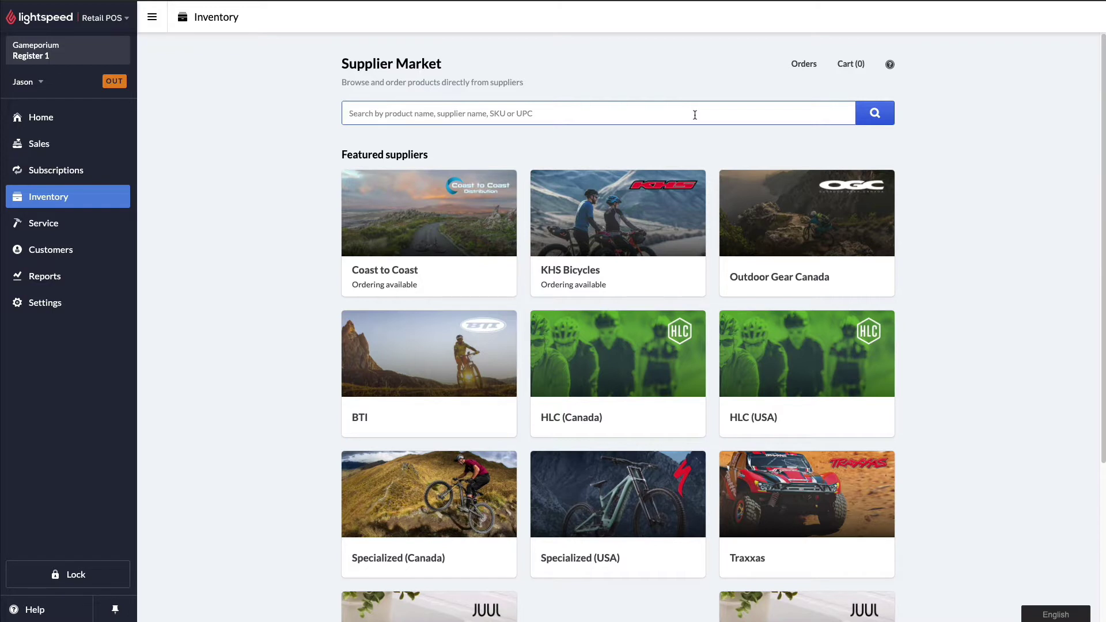
{"action": "type", "text": "acme bicycle co."}
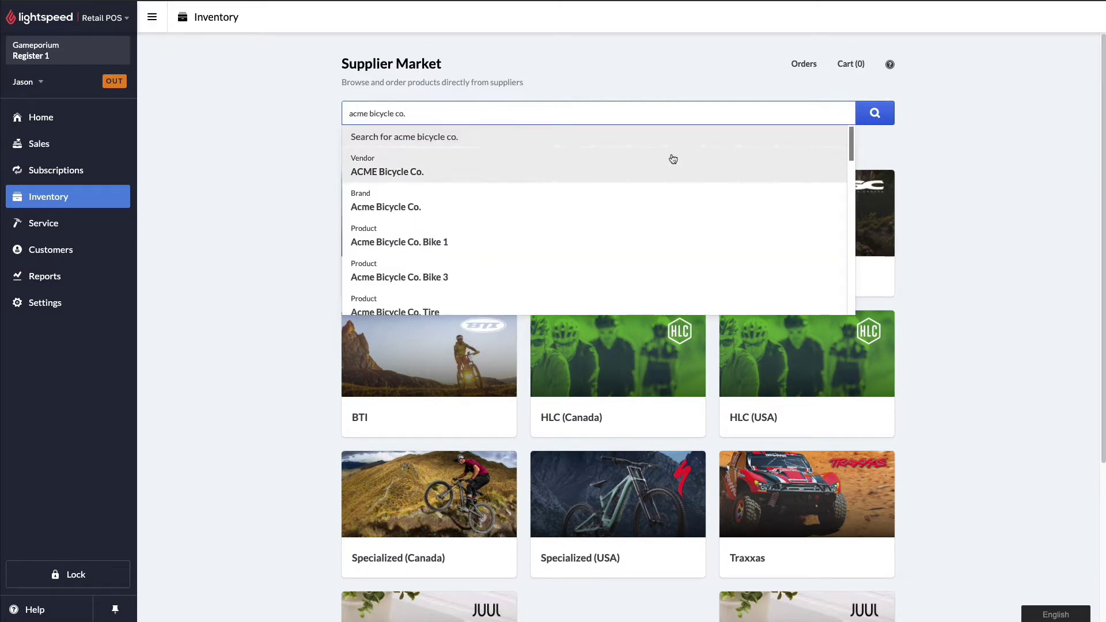
{"action": "left_click", "coordinate": [526, 168]}
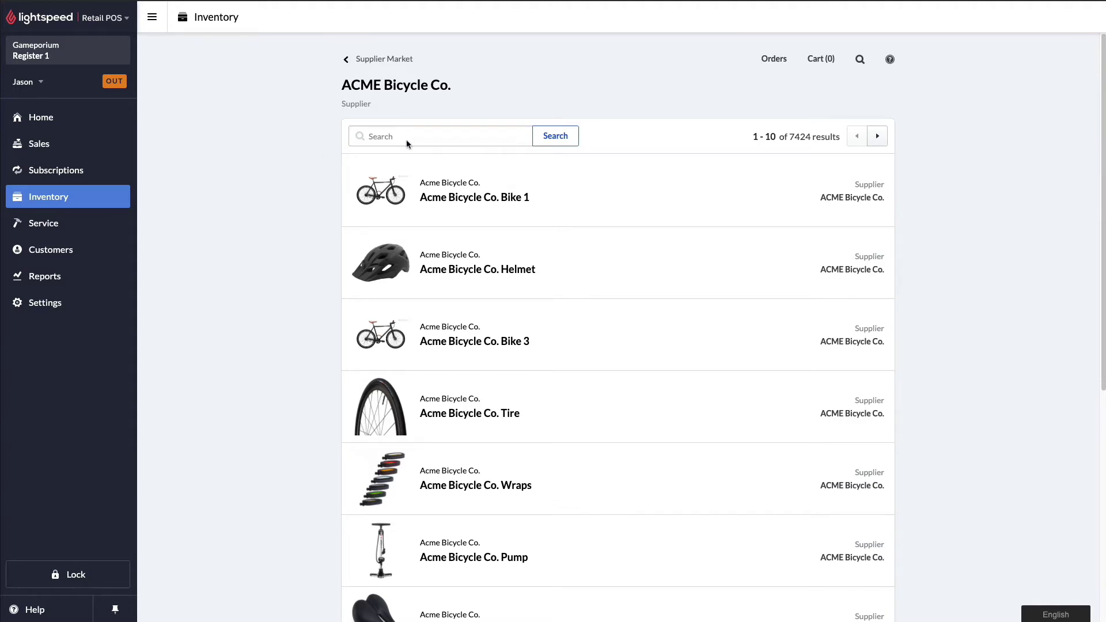
Search ACME's catalogue for SKU jhgs6s5678 and open the Acme Bicycle Co. Bike 1 result.
{"action": "left_click", "coordinate": [442, 141]}
{"action": "type", "text": "jhgs6s5678"}
{"action": "left_click", "coordinate": [546, 143]}
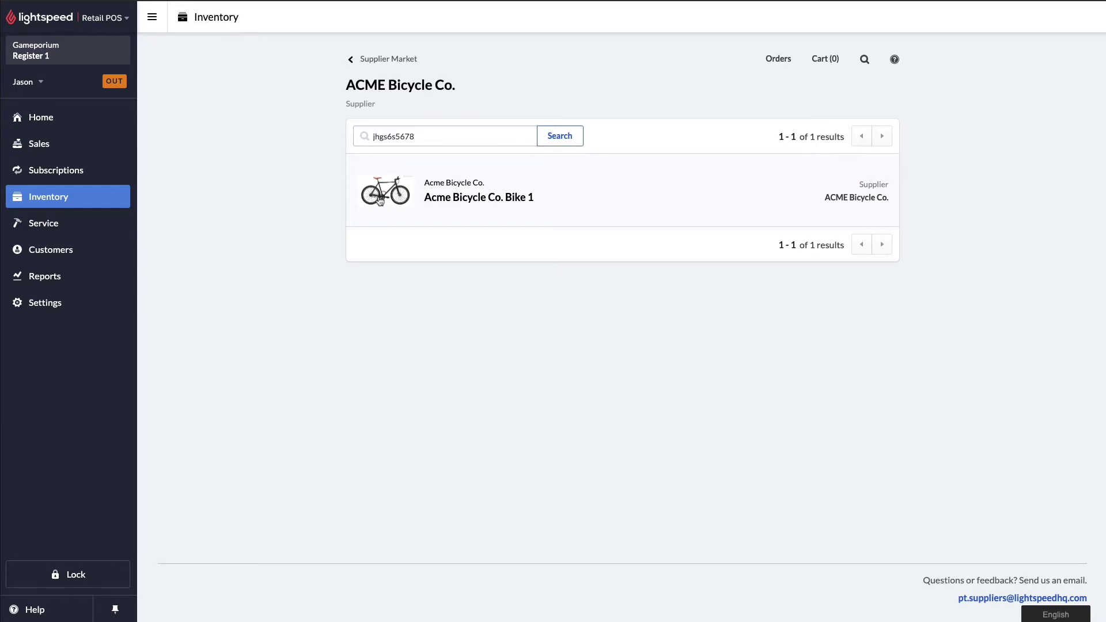
{"action": "left_click", "coordinate": [380, 200]}
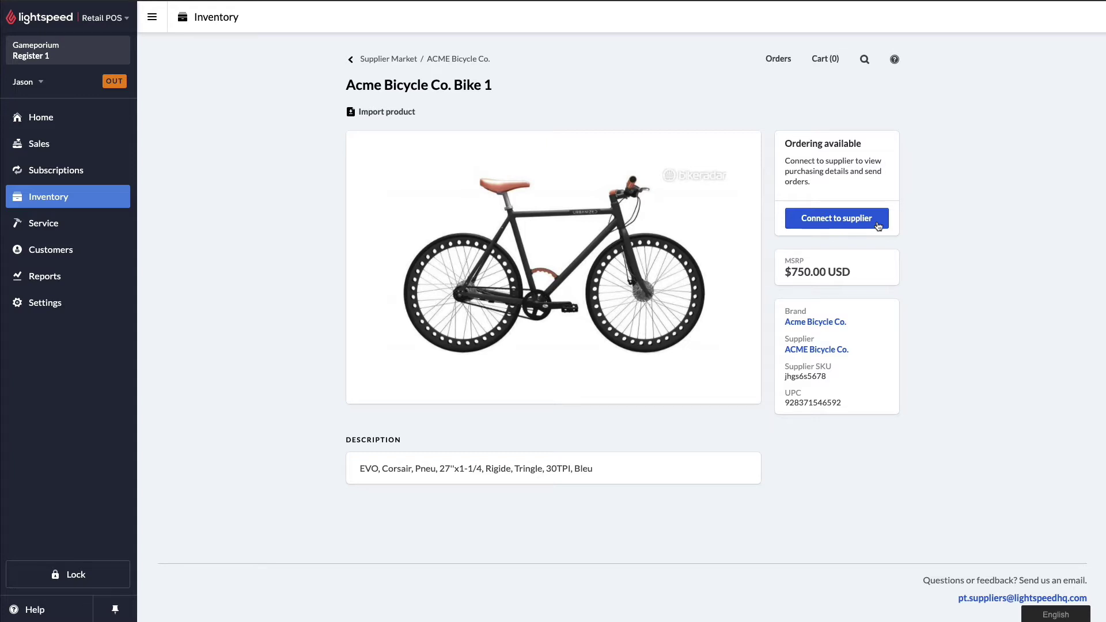
Submit a connection request to ACME Bicycle Co. with the store's contact email.
{"action": "left_click", "coordinate": [878, 224]}
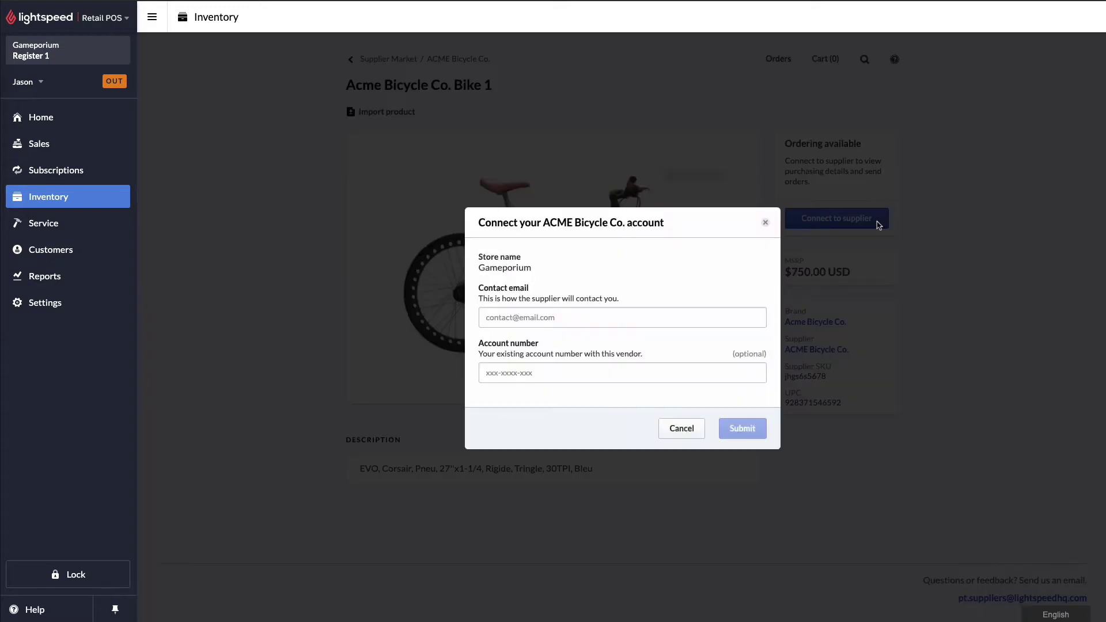
{"action": "left_click", "coordinate": [671, 319]}
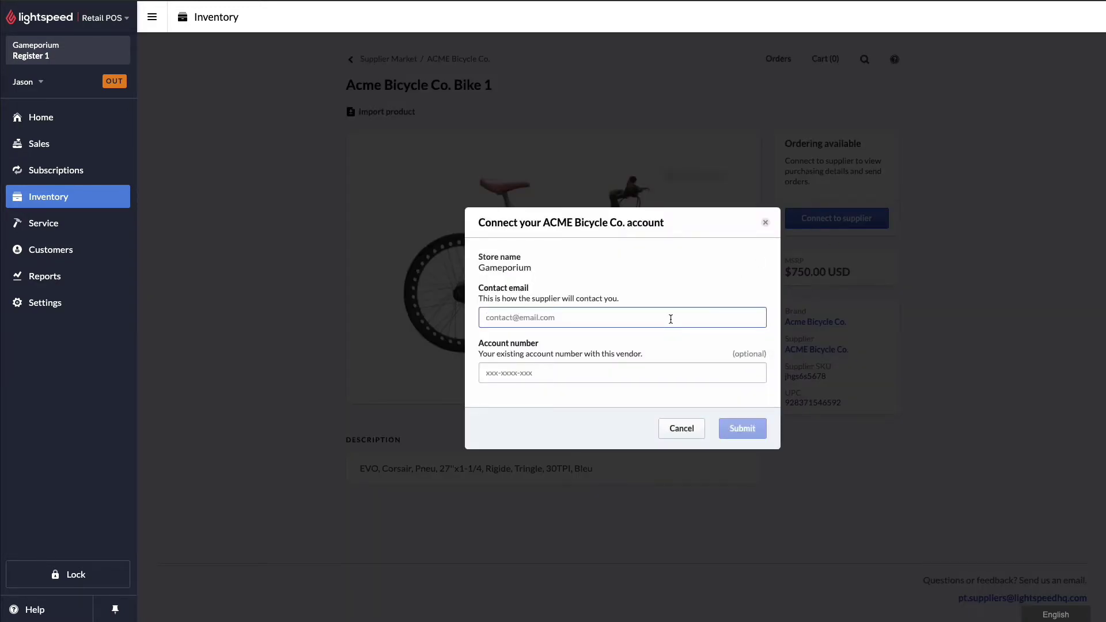
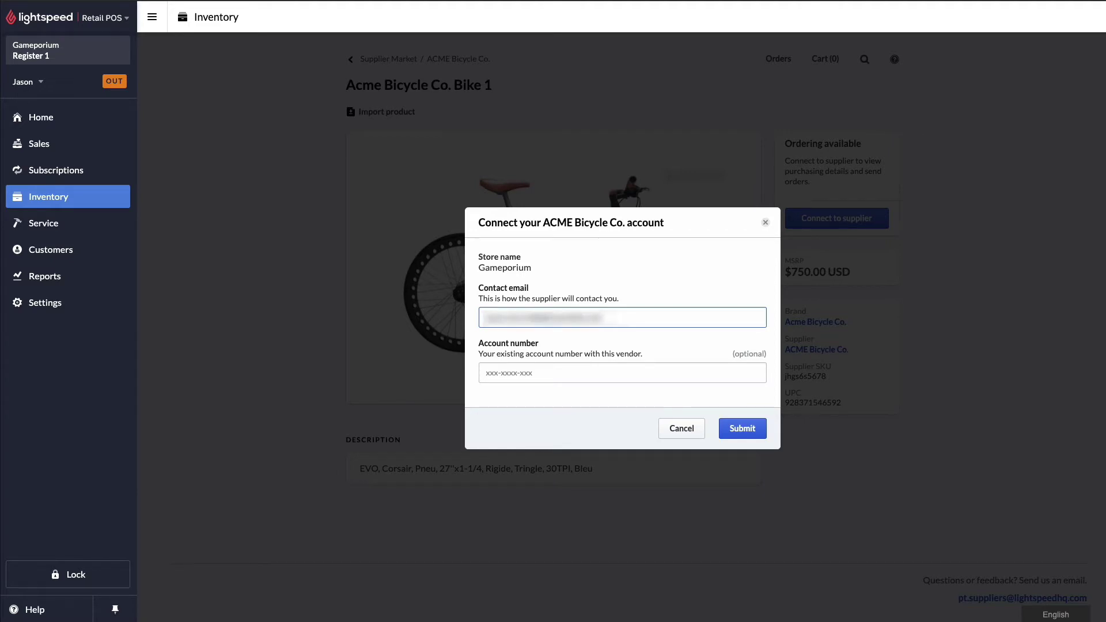
{"action": "left_click", "coordinate": [645, 379]}
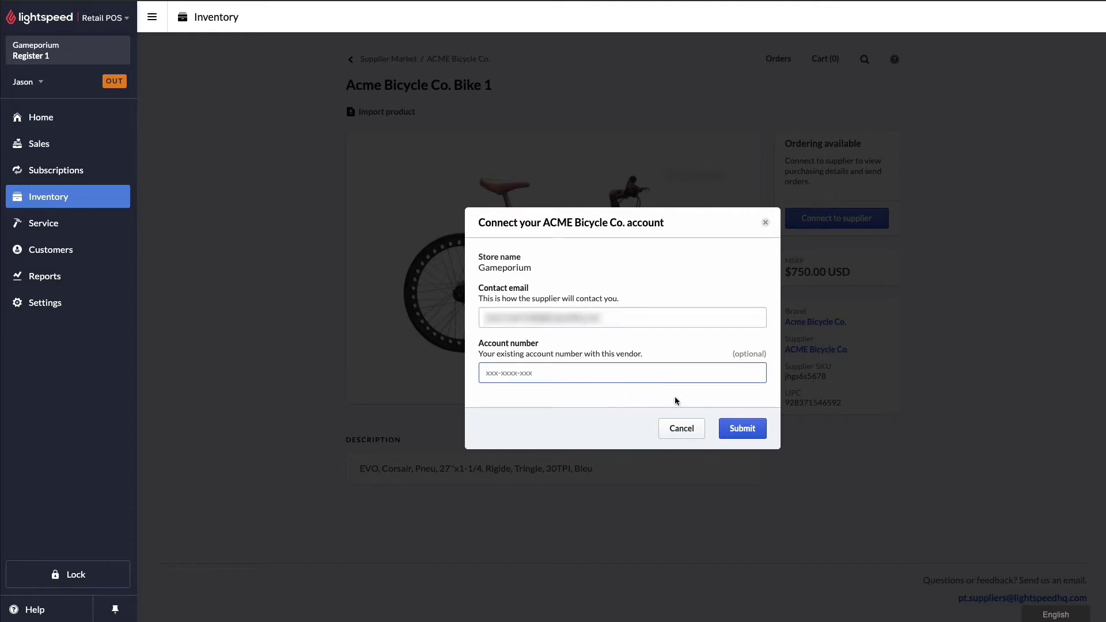
{"action": "left_click", "coordinate": [744, 436]}
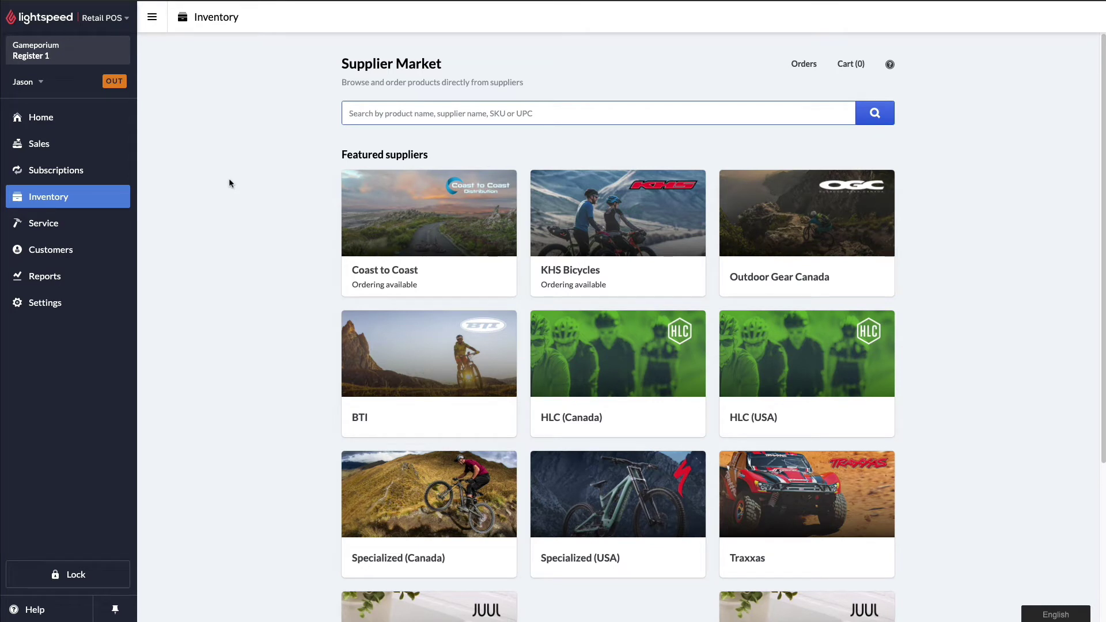
Reopen the ACME Bicycle Co. vendor, search 'bamtob78', and open the Bike 1 page.
{"action": "type", "text": "acme bicycle co."}
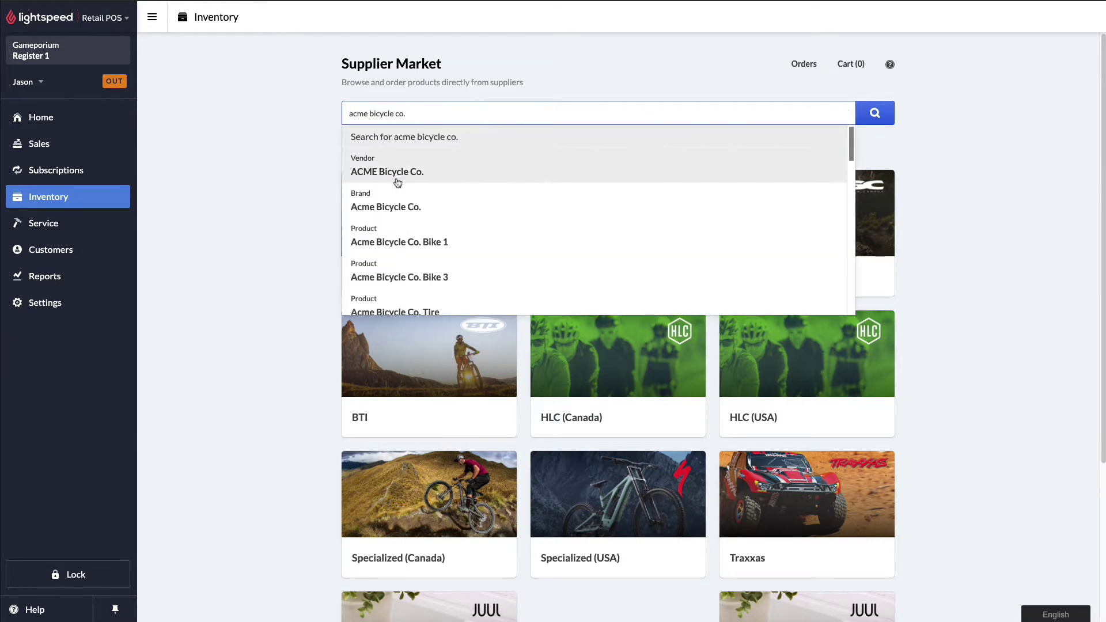
{"action": "left_click", "coordinate": [397, 179]}
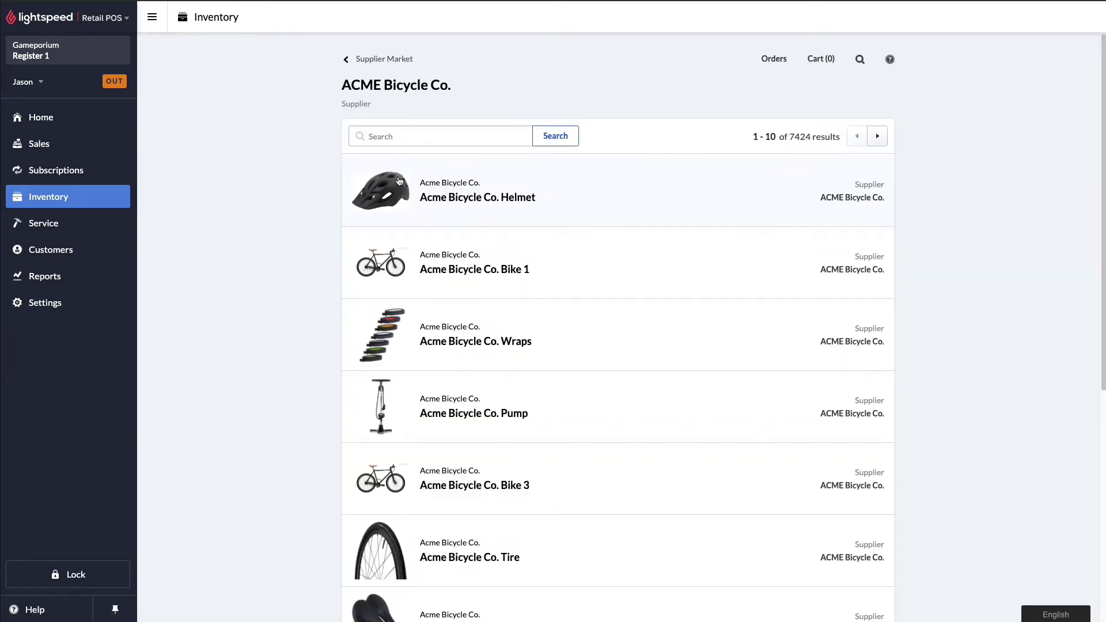
{"action": "left_click", "coordinate": [408, 137]}
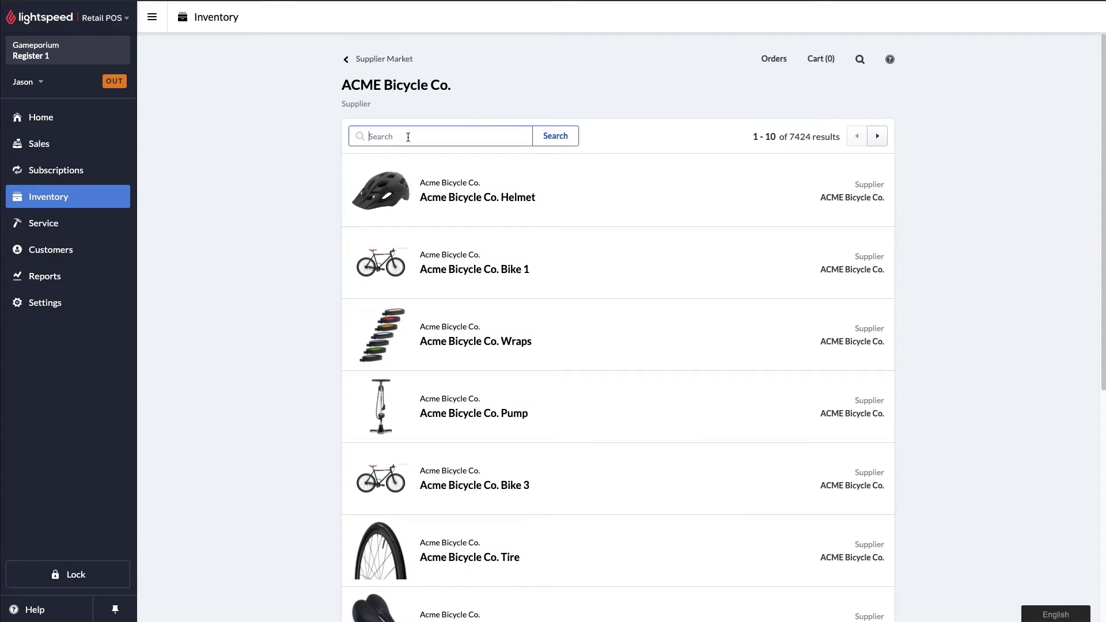
{"action": "type", "text": "bamtob78"}
{"action": "left_click", "coordinate": [559, 137]}
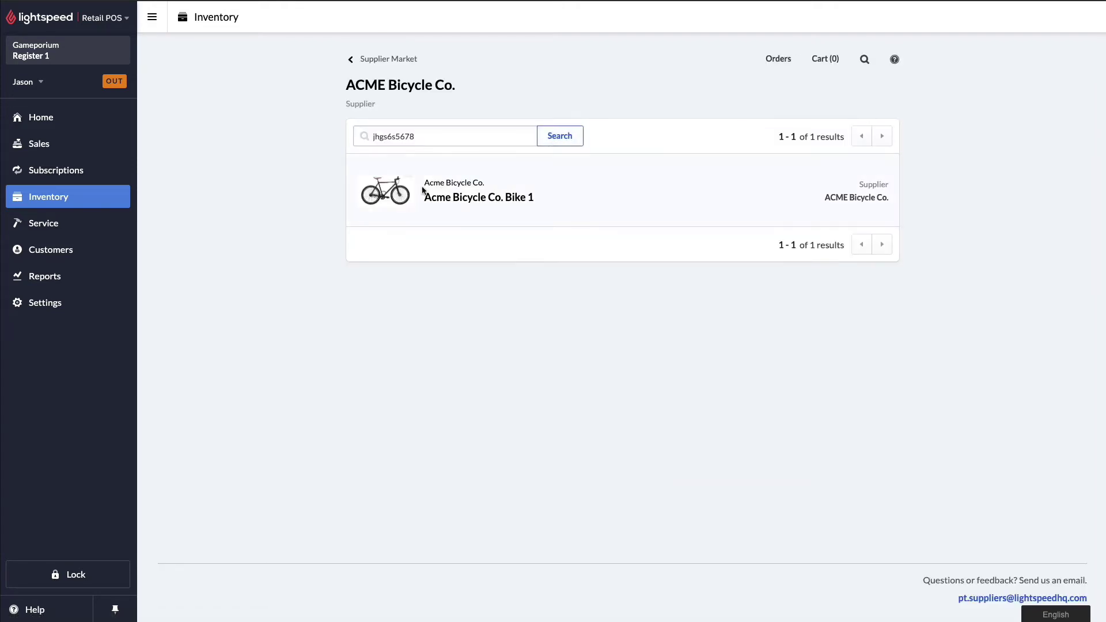
{"action": "left_click", "coordinate": [375, 196]}
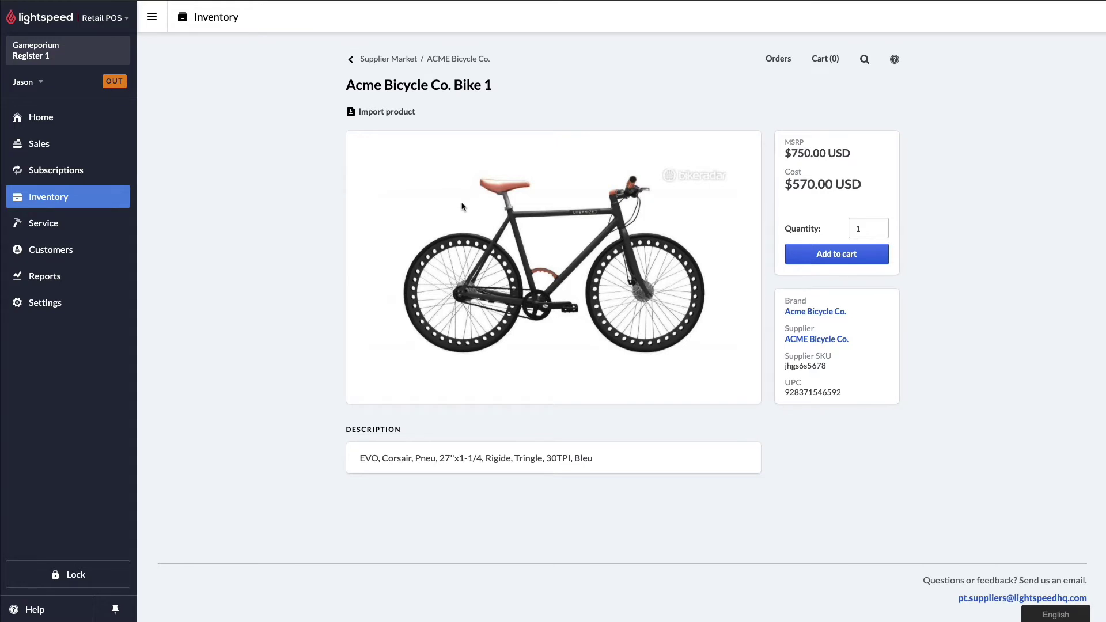
Add one Bike 1 to the cart, import it, and return to the ACME product list.
{"action": "left_click", "coordinate": [813, 257]}
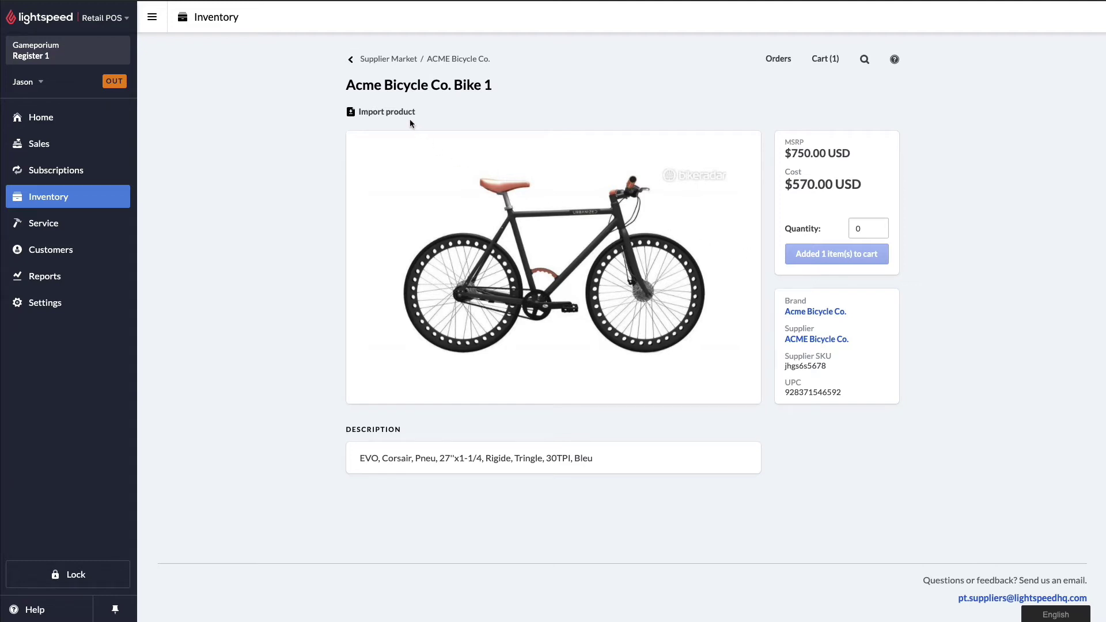
{"action": "left_click", "coordinate": [351, 113]}
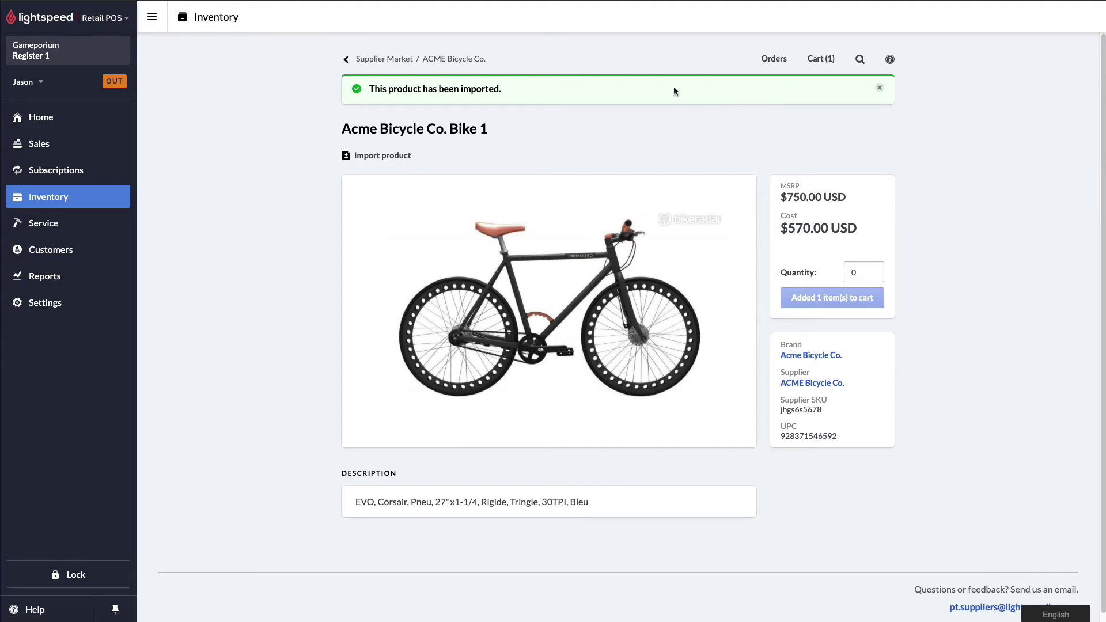
{"action": "left_click", "coordinate": [473, 63]}
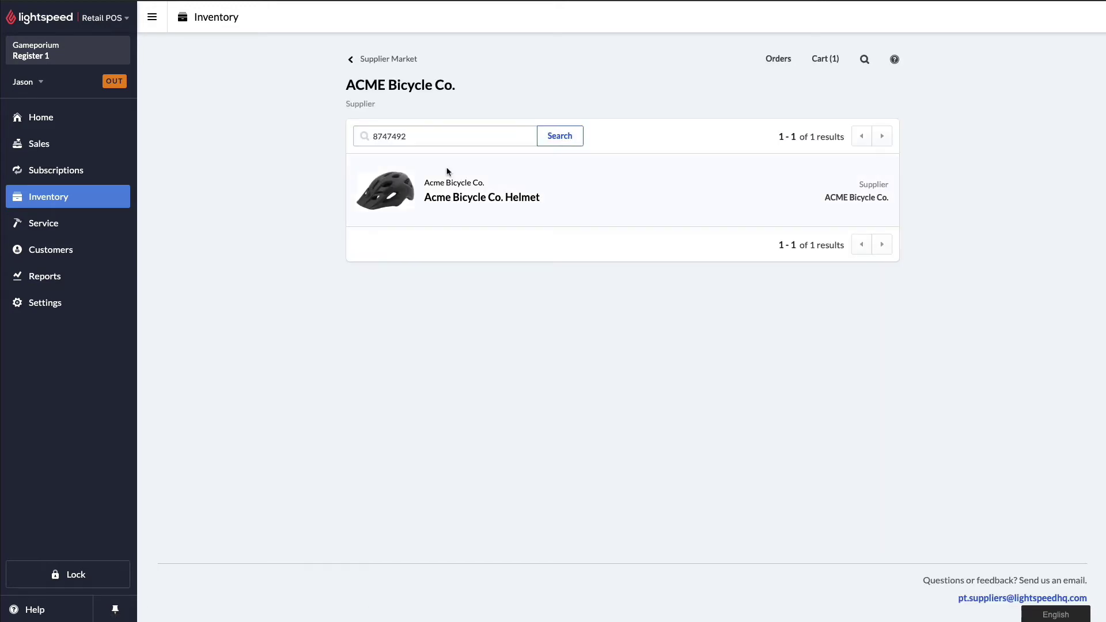
Add the Acme Bicycle Co. Helmet and Fender to the supplier cart.
{"action": "left_click", "coordinate": [450, 173]}
{"action": "left_click", "coordinate": [793, 261]}
{"action": "left_click", "coordinate": [427, 60]}
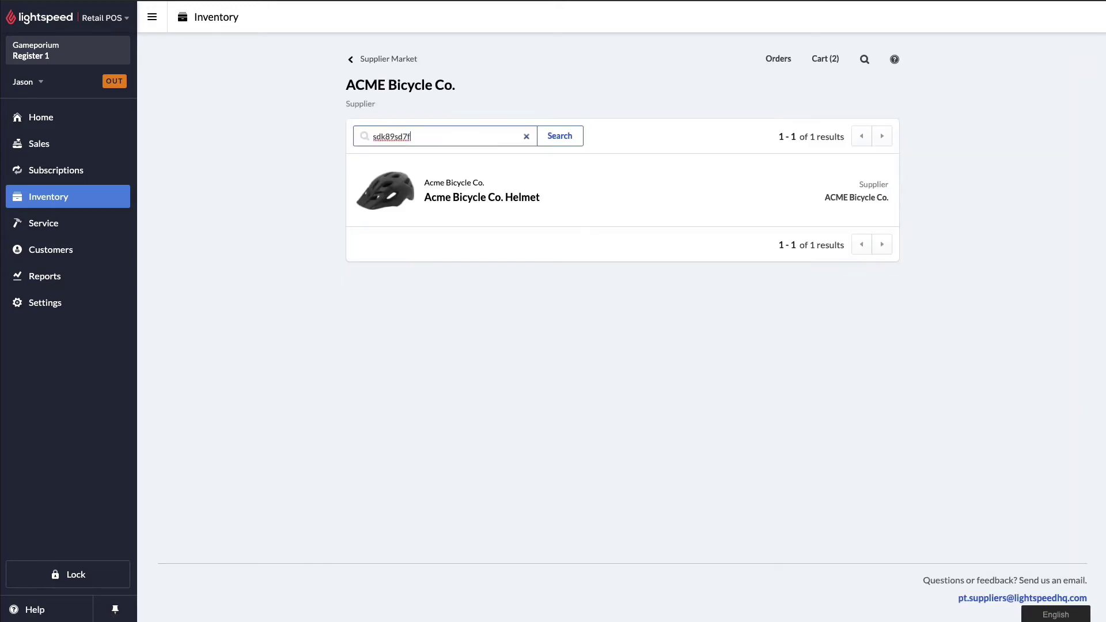
{"action": "left_click", "coordinate": [807, 254]}
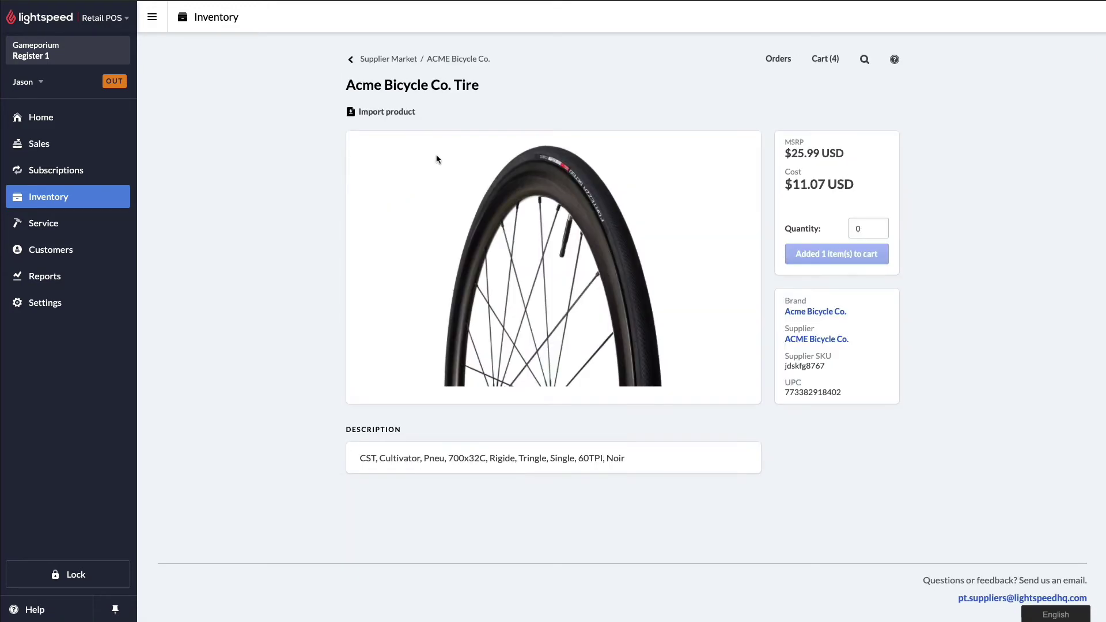
{"action": "left_click", "coordinate": [435, 60]}
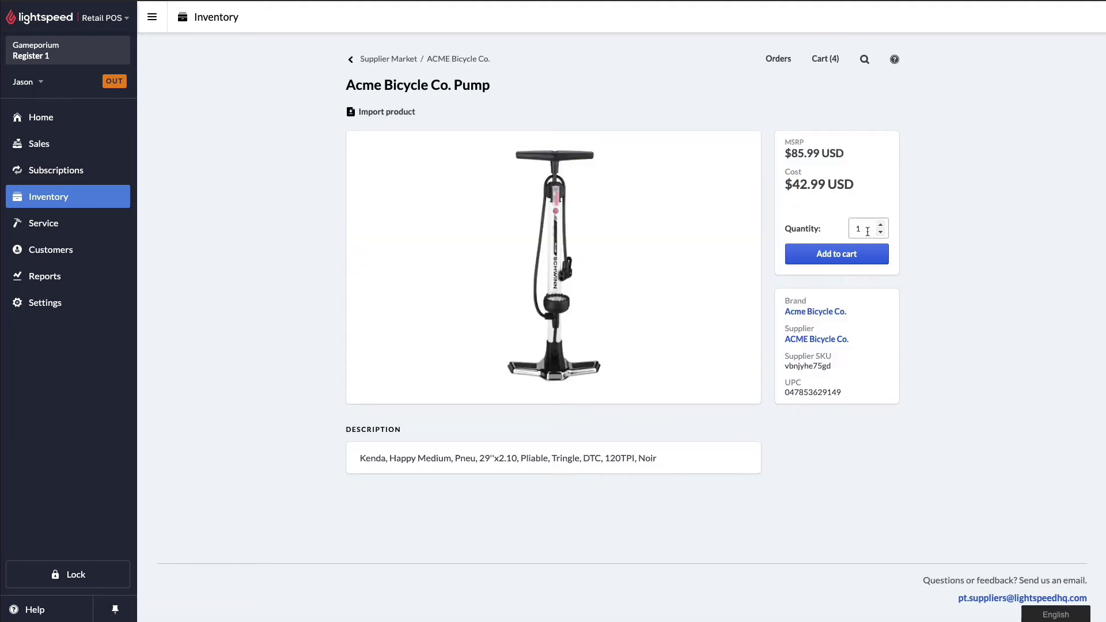
Set the Pump quantity to 1, add it to the cart, and import it.
{"action": "left_click", "coordinate": [880, 225]}
{"action": "left_click", "coordinate": [881, 225]}
{"action": "left_click", "coordinate": [880, 233]}
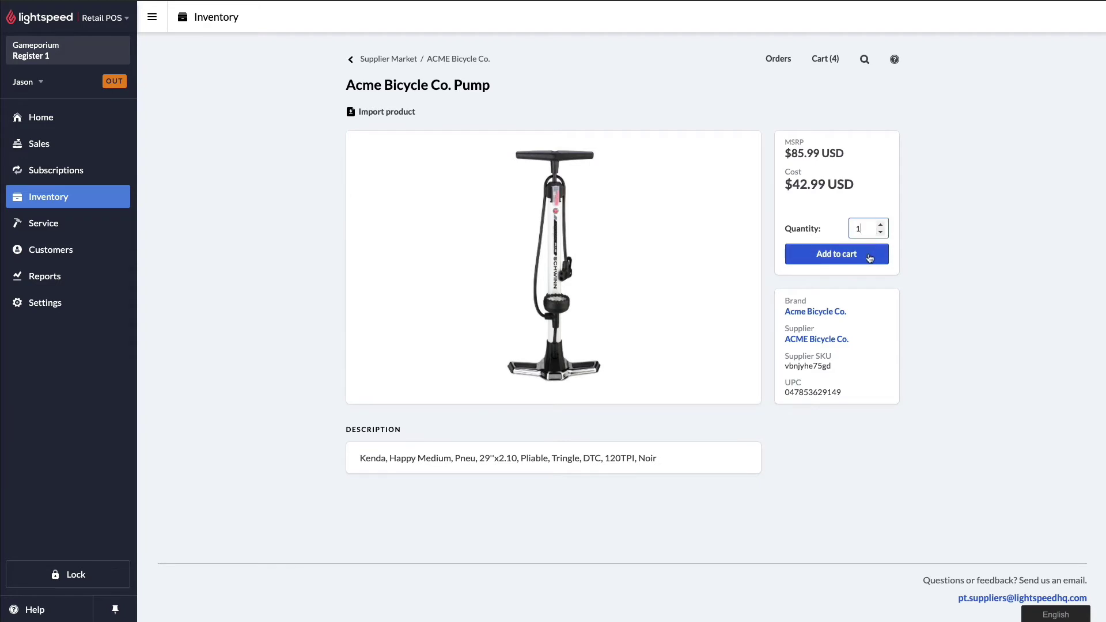
{"action": "left_click", "coordinate": [870, 258]}
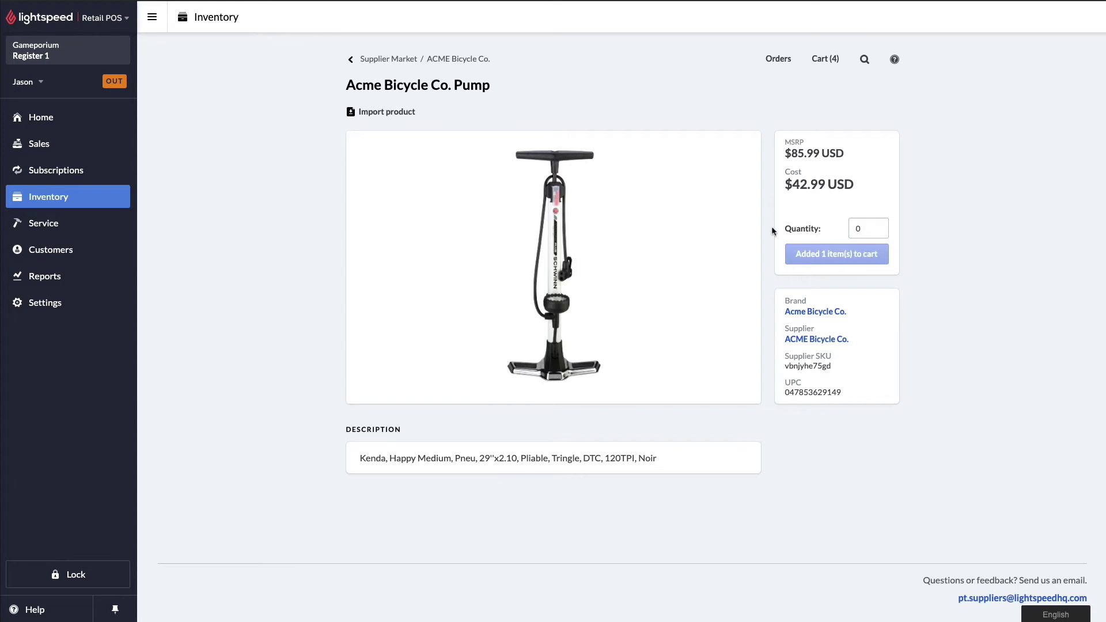
{"action": "left_click", "coordinate": [369, 113]}
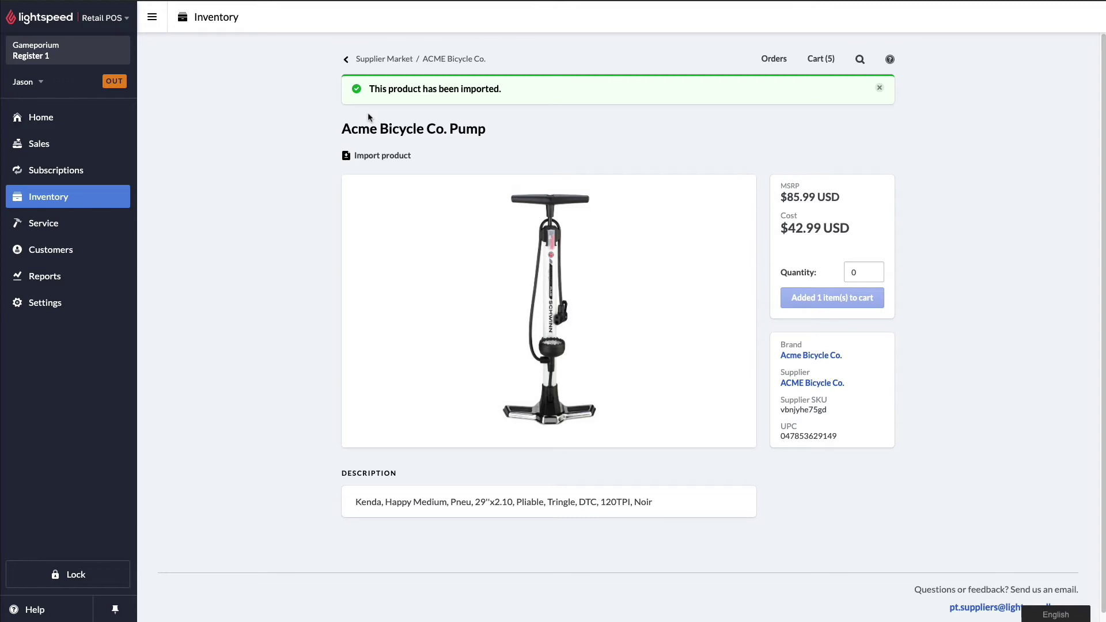
In Item Search, open Acme Bicycle Co. Bike 1 and step through the Fender, Helmet and Pump.
{"action": "left_click", "coordinate": [88, 209]}
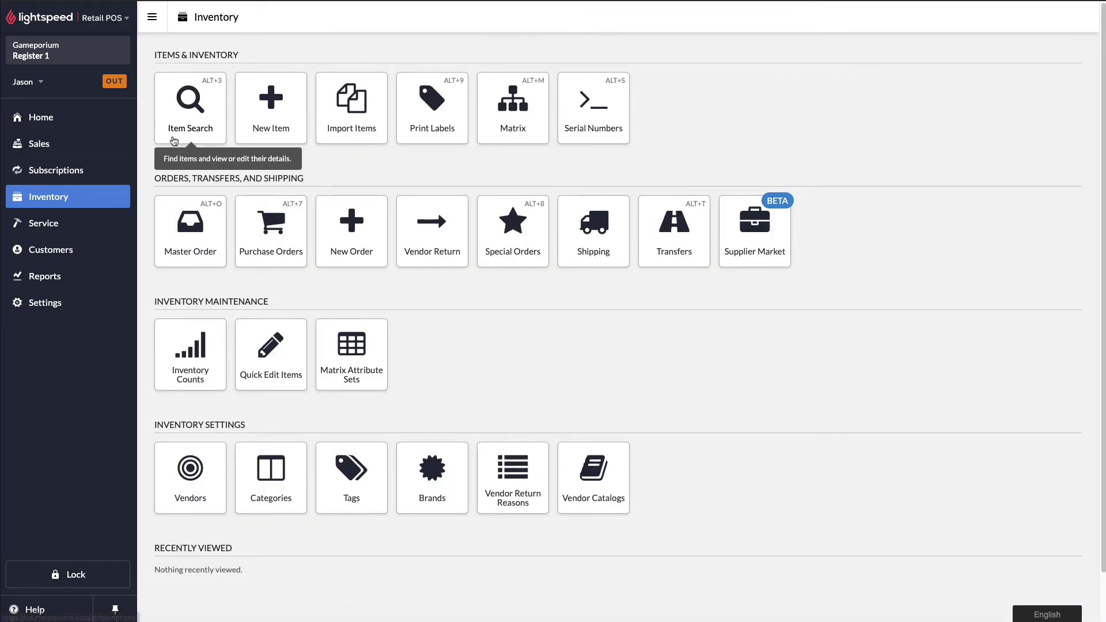
{"action": "left_click", "coordinate": [173, 142]}
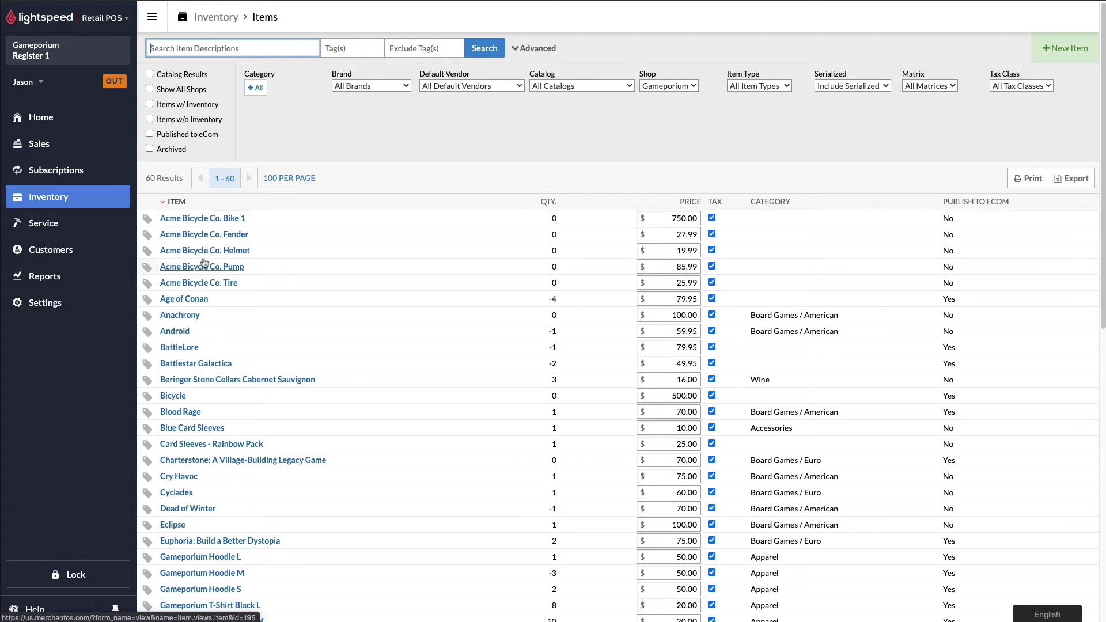
{"action": "left_click", "coordinate": [209, 219]}
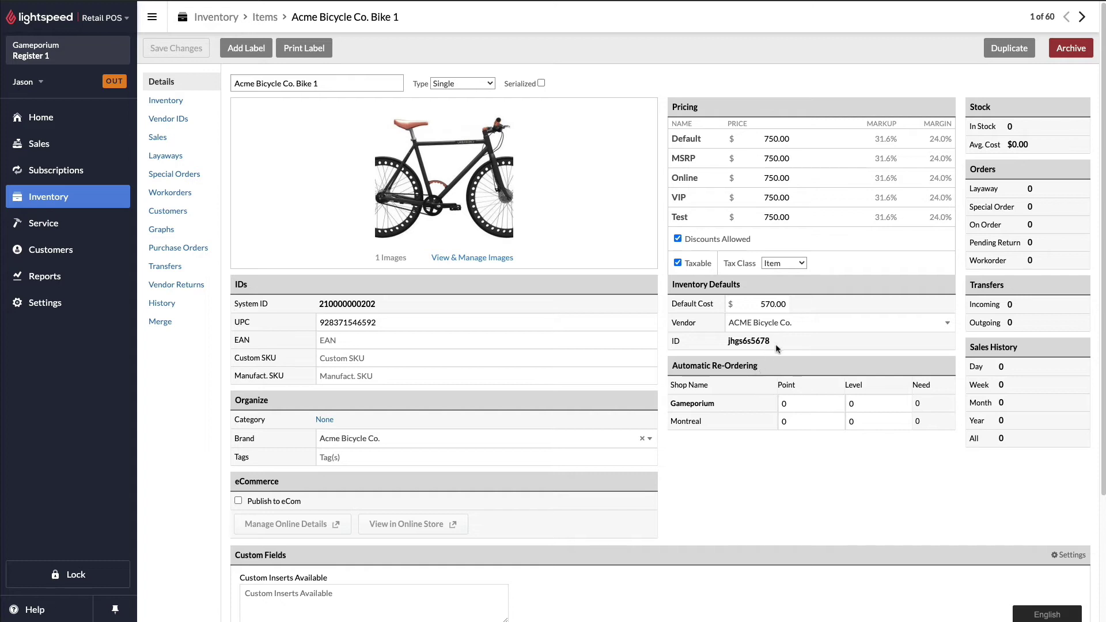
{"action": "left_click", "coordinate": [1081, 22]}
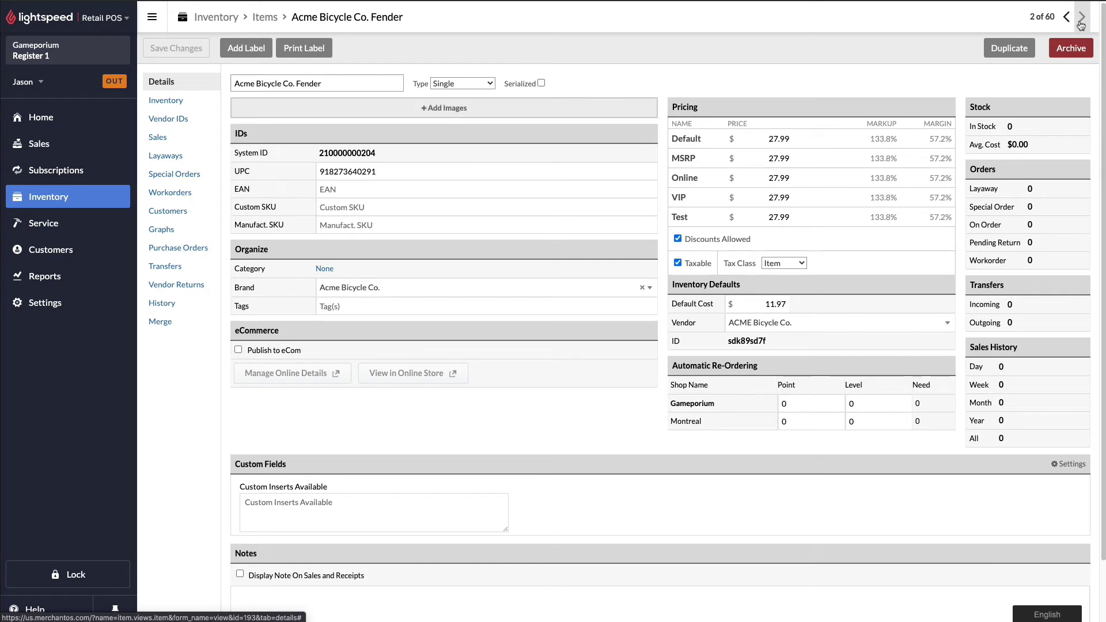
{"action": "left_click", "coordinate": [1081, 22]}
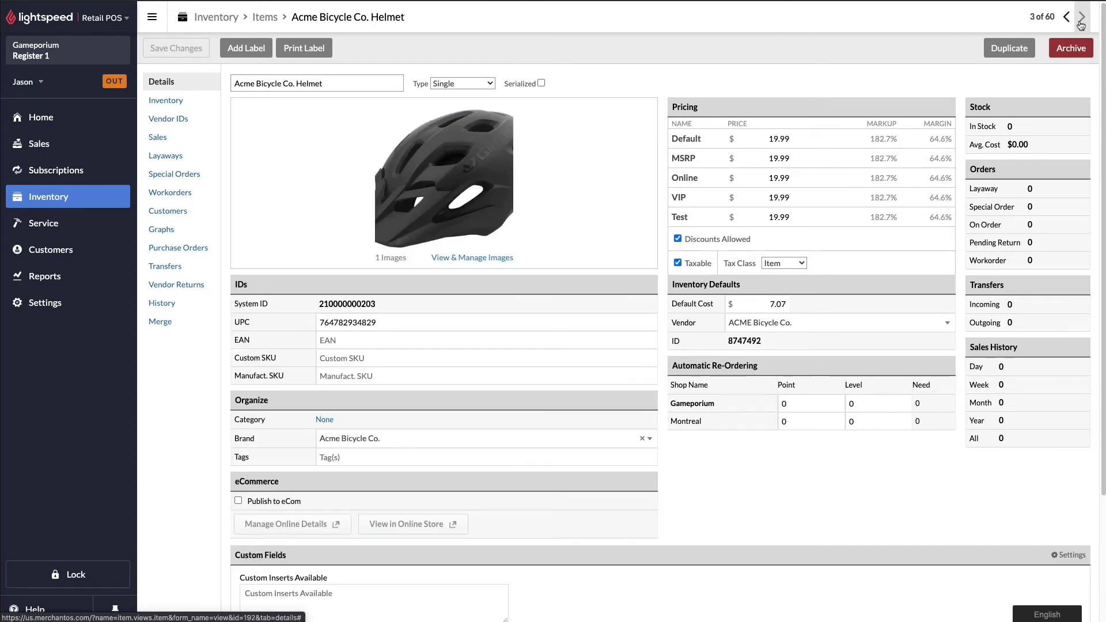
{"action": "left_click", "coordinate": [1081, 22]}
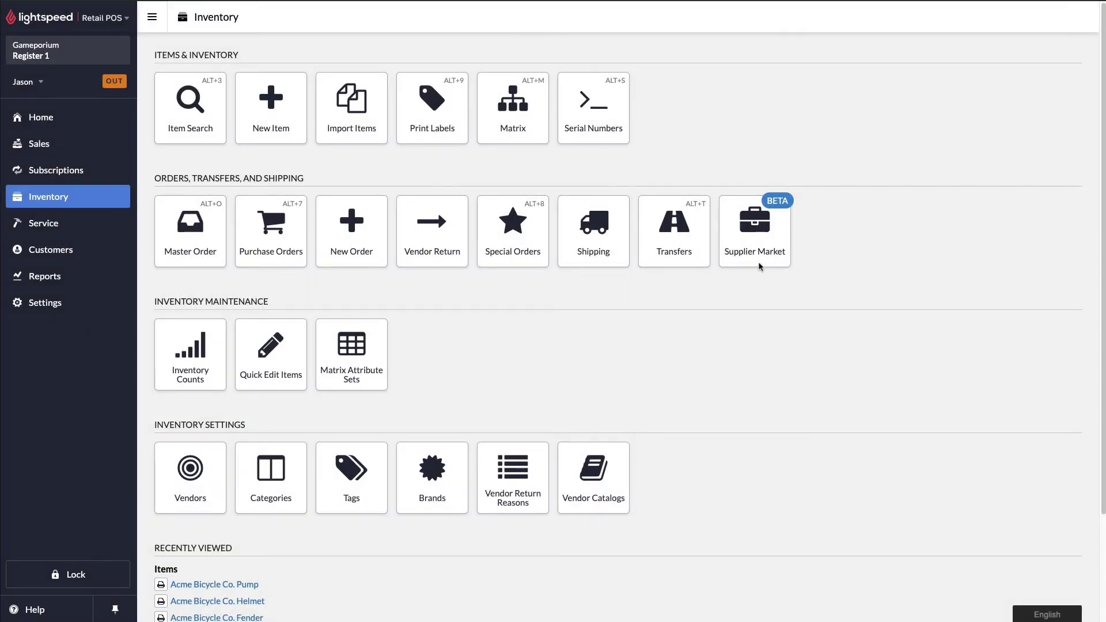
Open the Supplier Market and view the supplier orders list.
{"action": "left_click", "coordinate": [777, 257]}
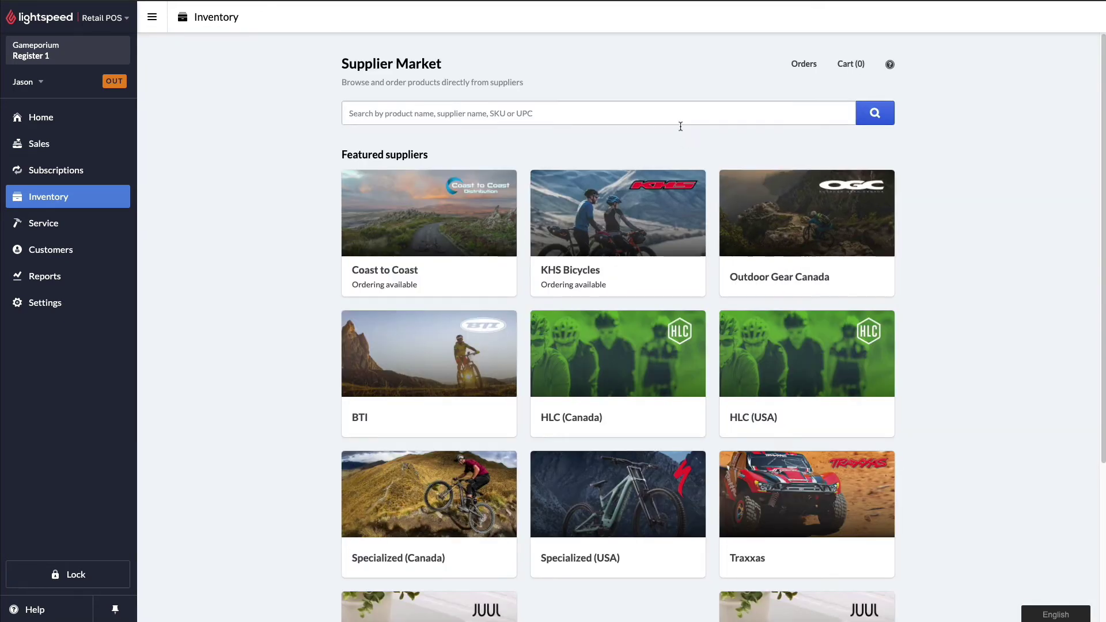
{"action": "left_click", "coordinate": [807, 67]}
Open the five-item ACME cart and place the $643.10 order.
{"action": "left_click", "coordinate": [852, 65]}
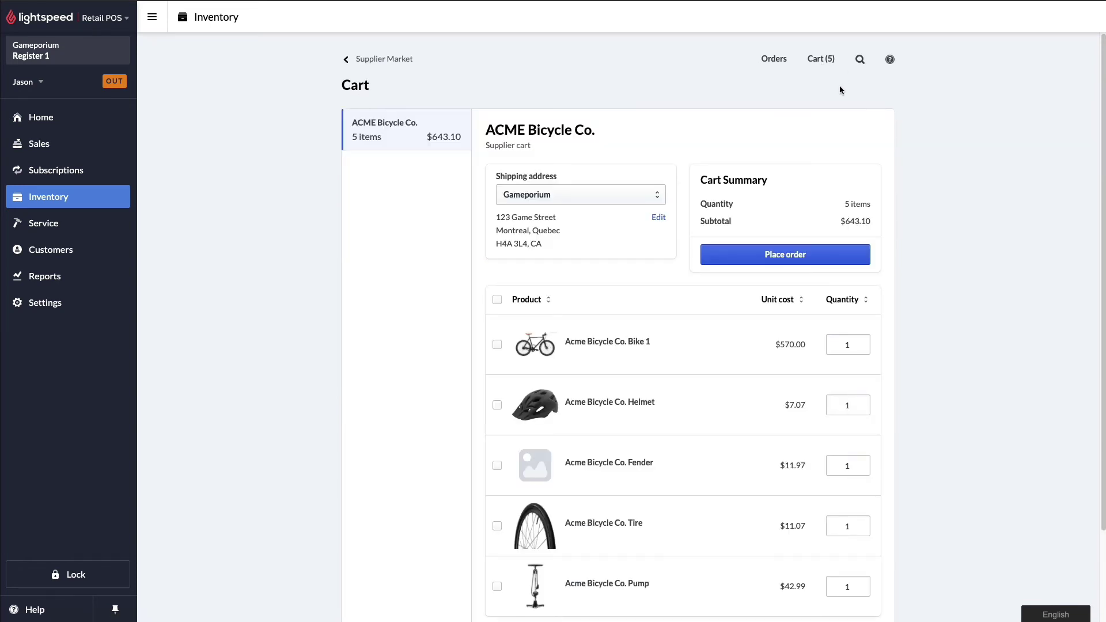
{"action": "left_click", "coordinate": [834, 259]}
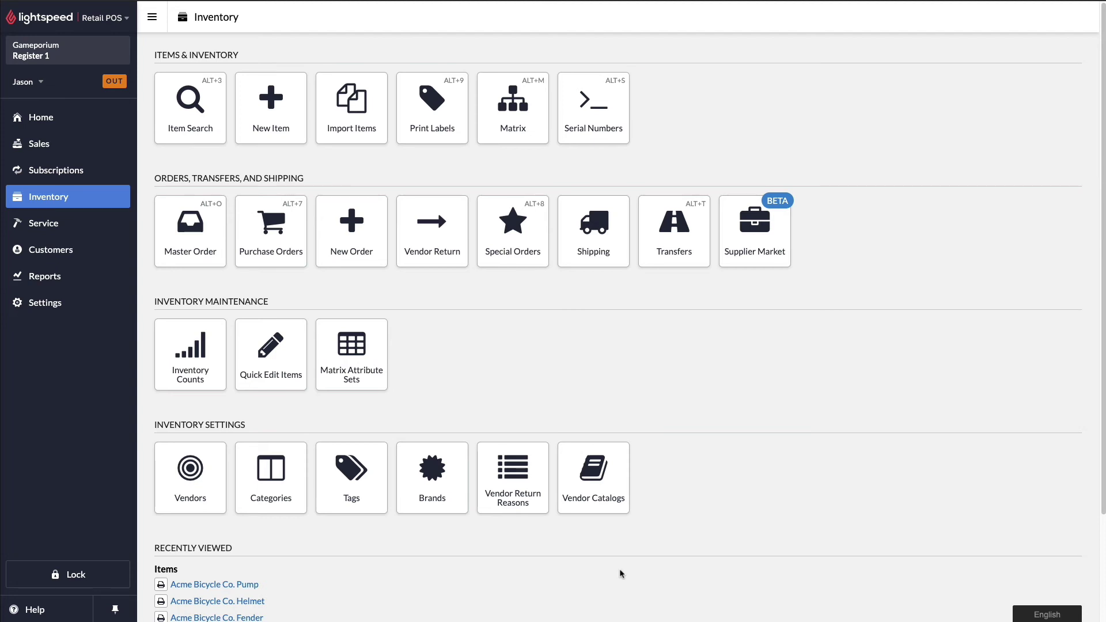
{"action": "left_click", "coordinate": [766, 260]}
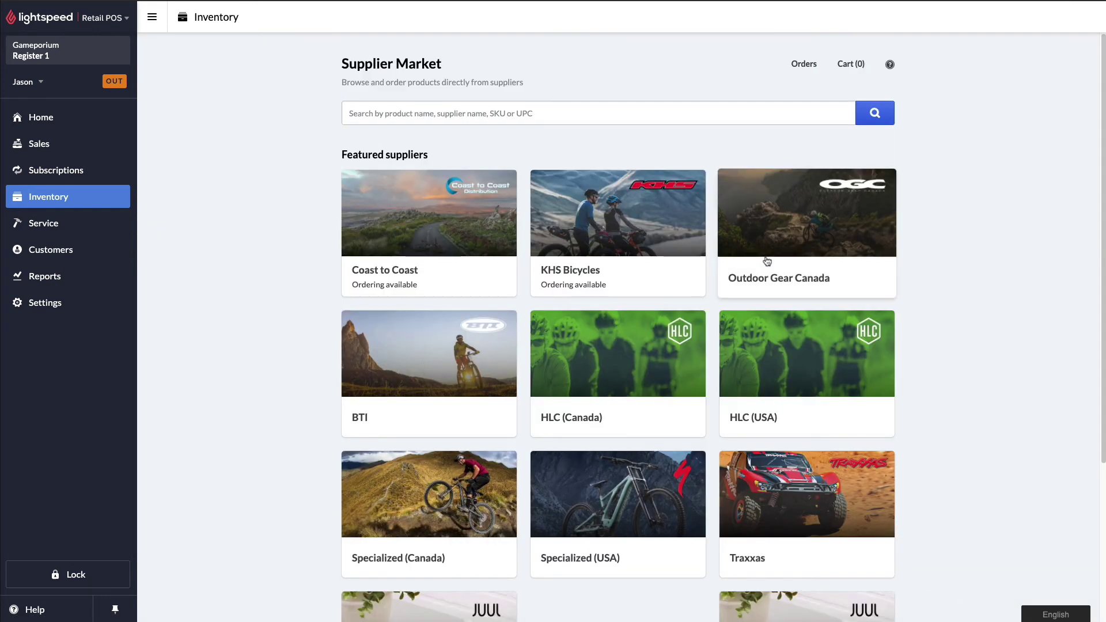
{"action": "left_click", "coordinate": [803, 65]}
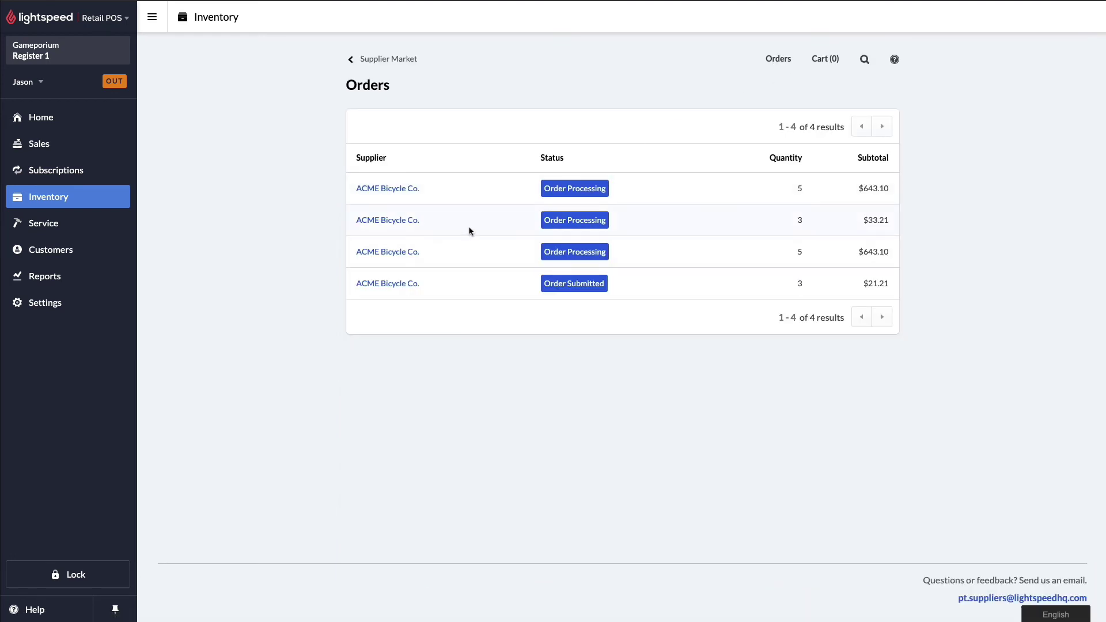
{"action": "left_click", "coordinate": [384, 254]}
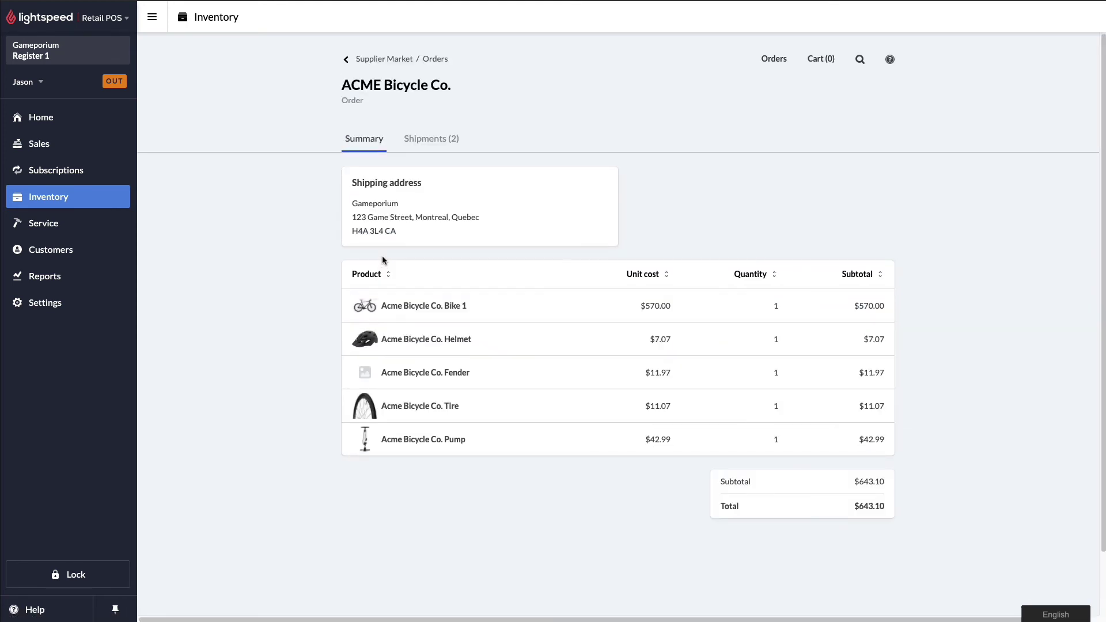
{"action": "left_click", "coordinate": [435, 151]}
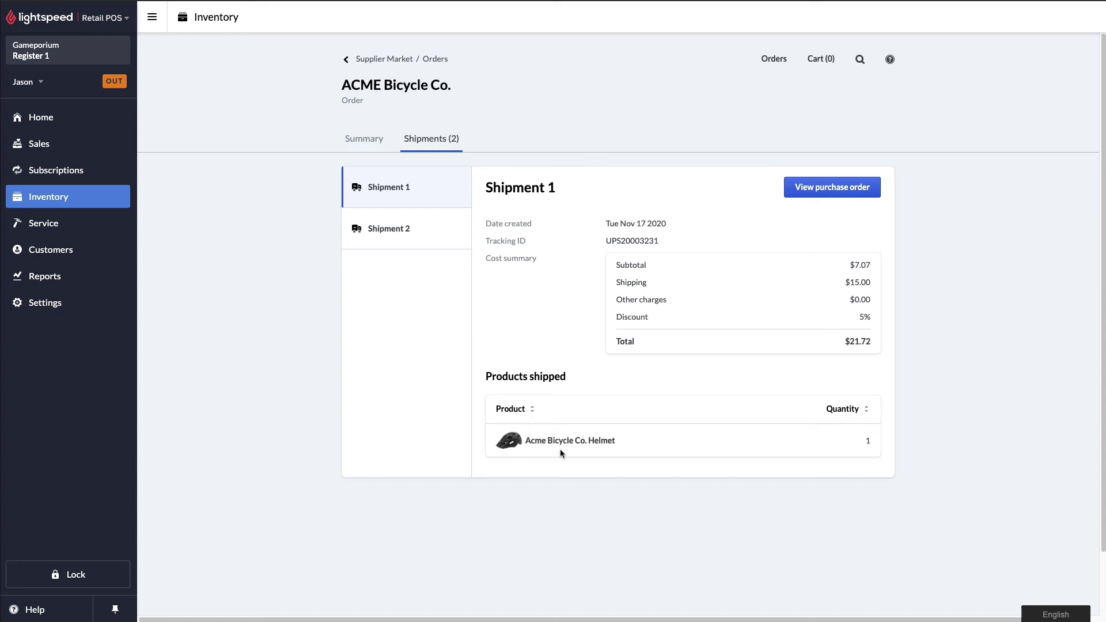
{"action": "left_click", "coordinate": [377, 241]}
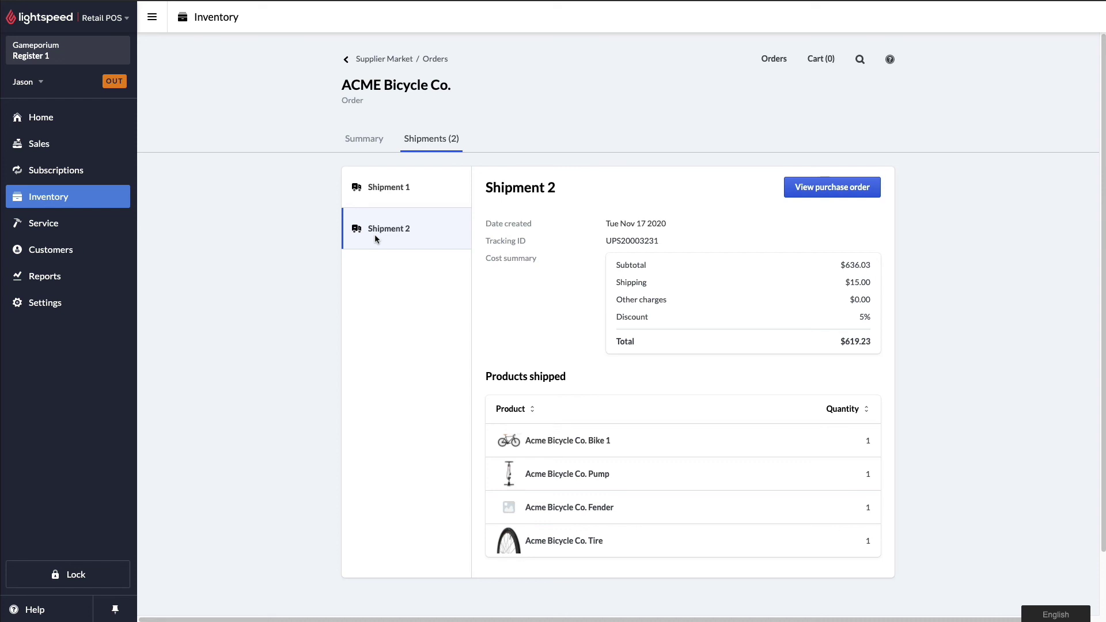
{"action": "left_click", "coordinate": [113, 200]}
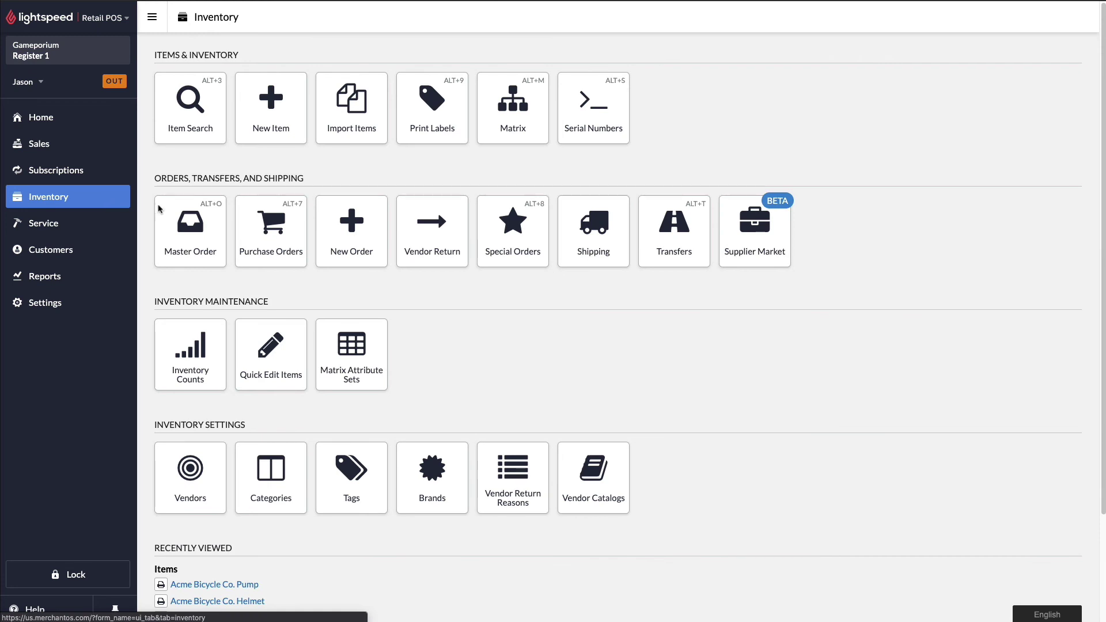
Open purchase order #58, then #59, reviewing its four ACME items totalling $619.23.
{"action": "left_click", "coordinate": [248, 233]}
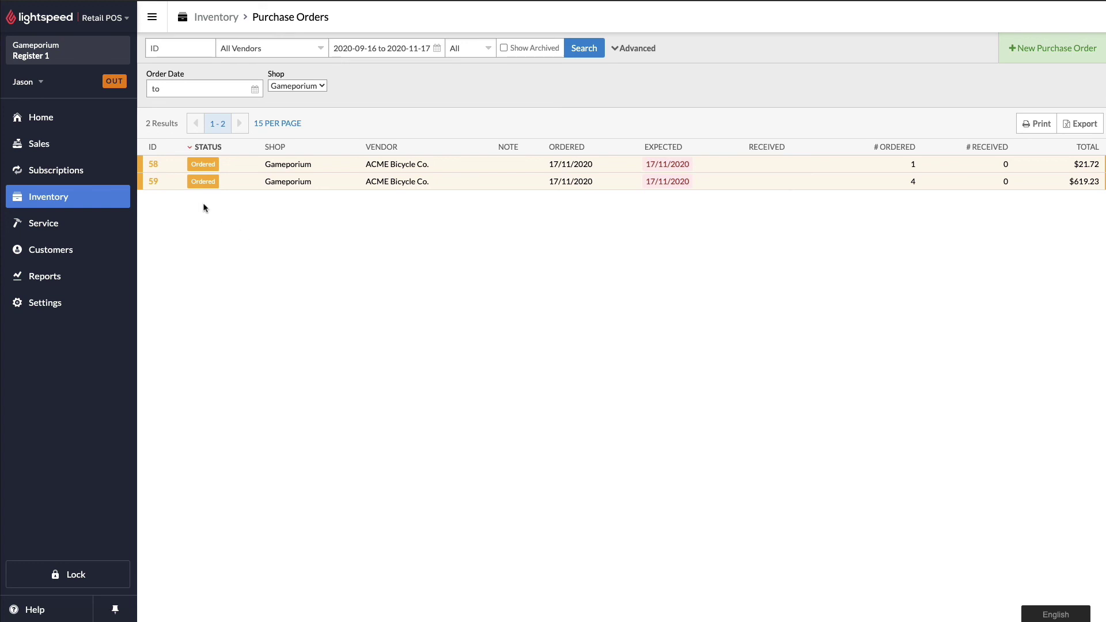
{"action": "left_click", "coordinate": [153, 164]}
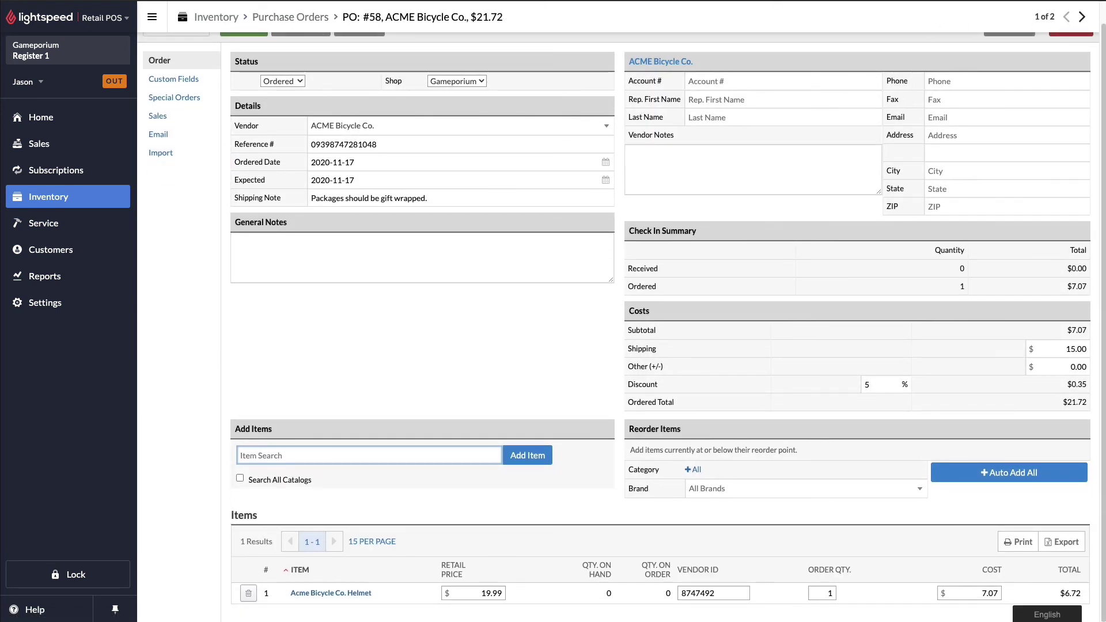
{"action": "left_click", "coordinate": [1082, 17]}
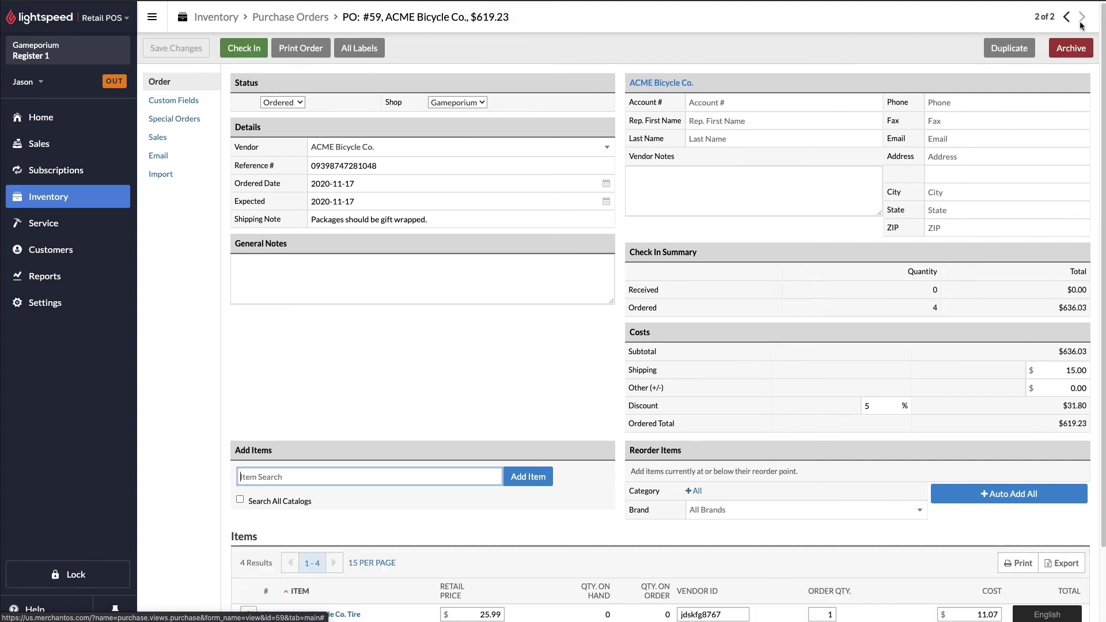
{"action": "scroll", "coordinate": [450, 314], "scroll_direction": "down", "scroll_amount": 2}
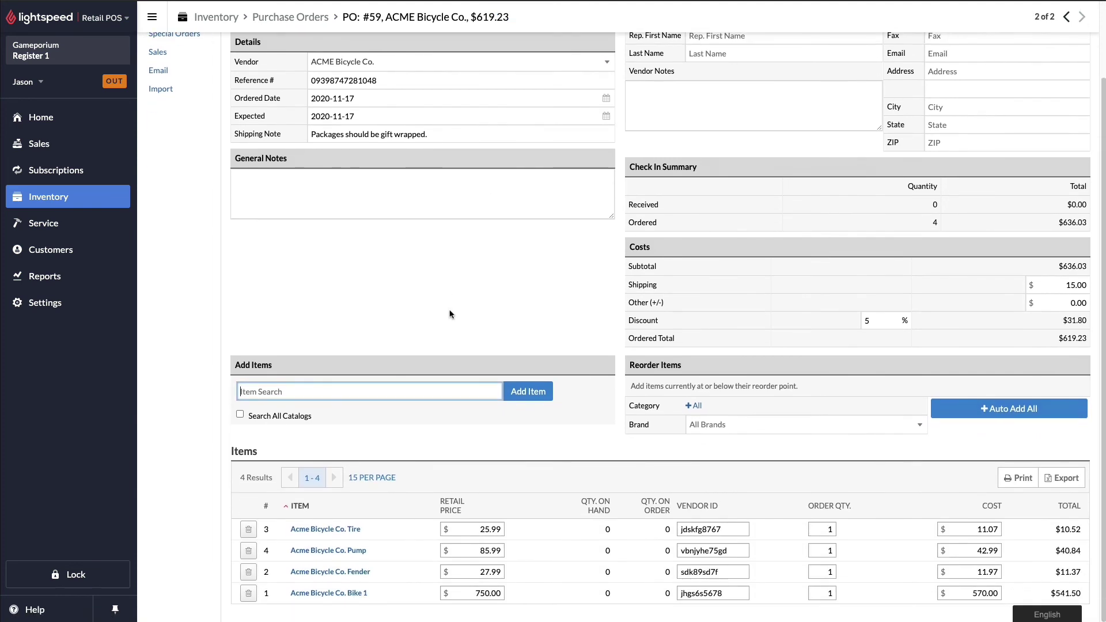